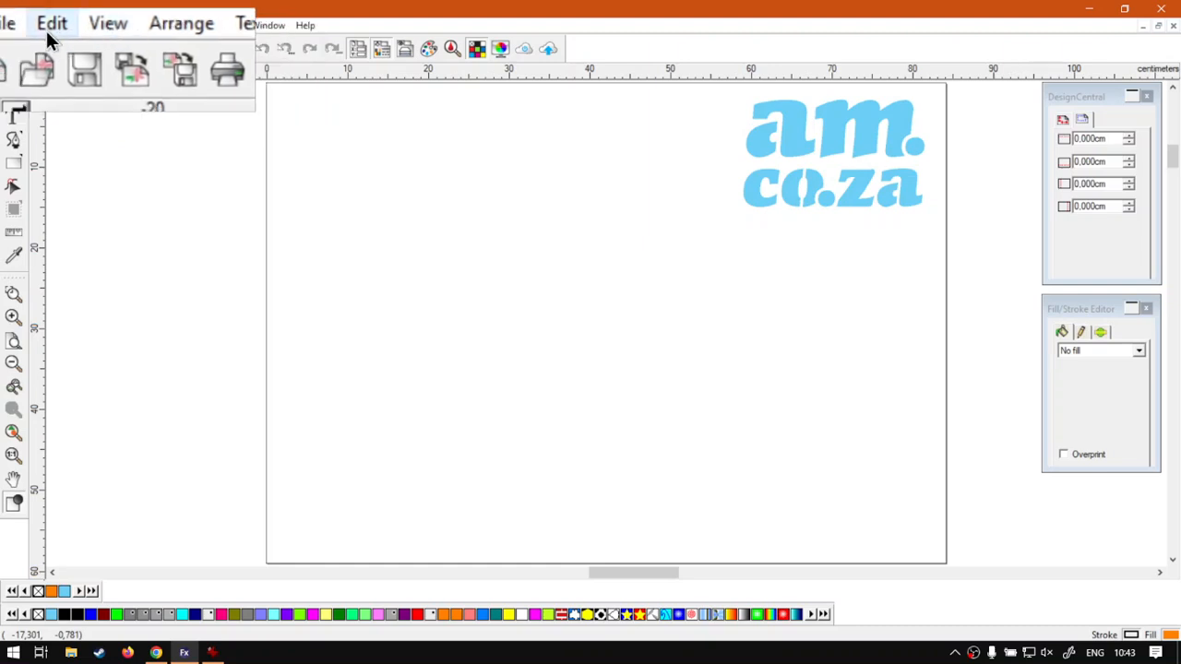
- Check the ruler, grid and guide visibility options to make sure guides are shown
click(88, 25)
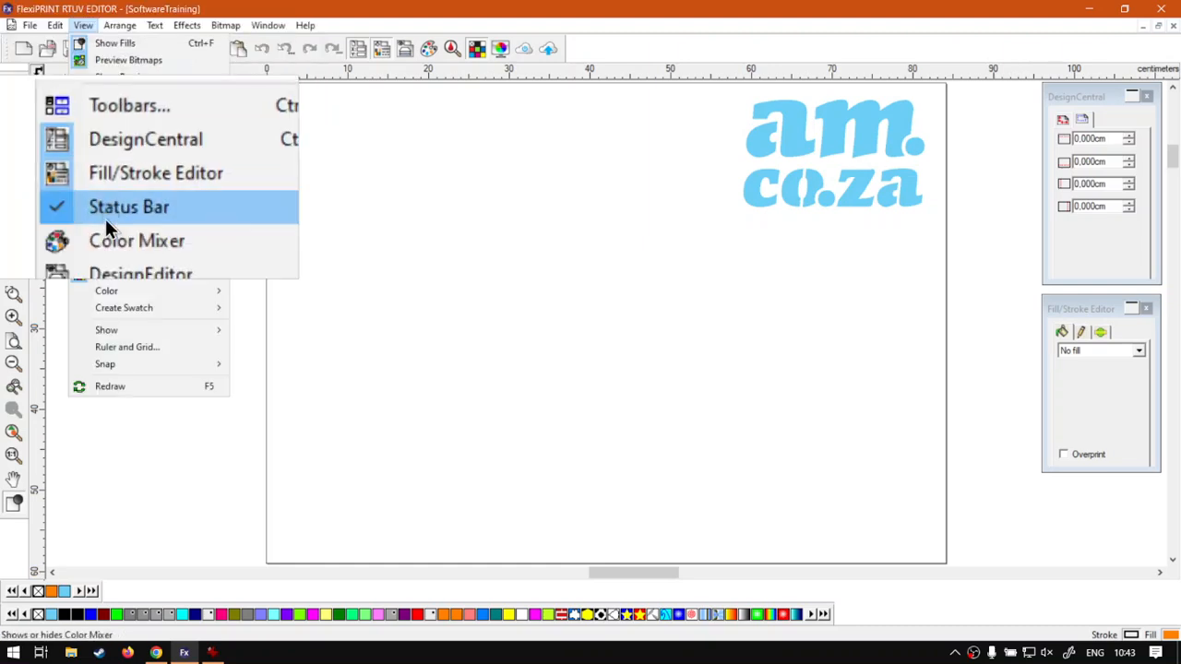
mouse_move(122, 334)
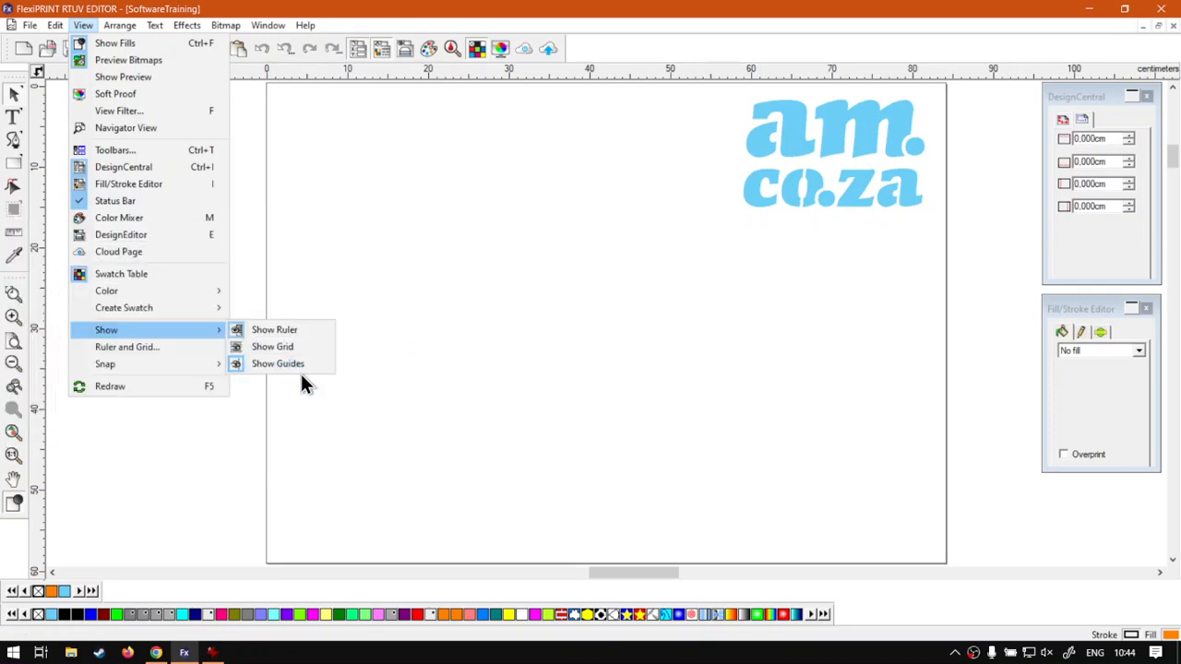
click(633, 46)
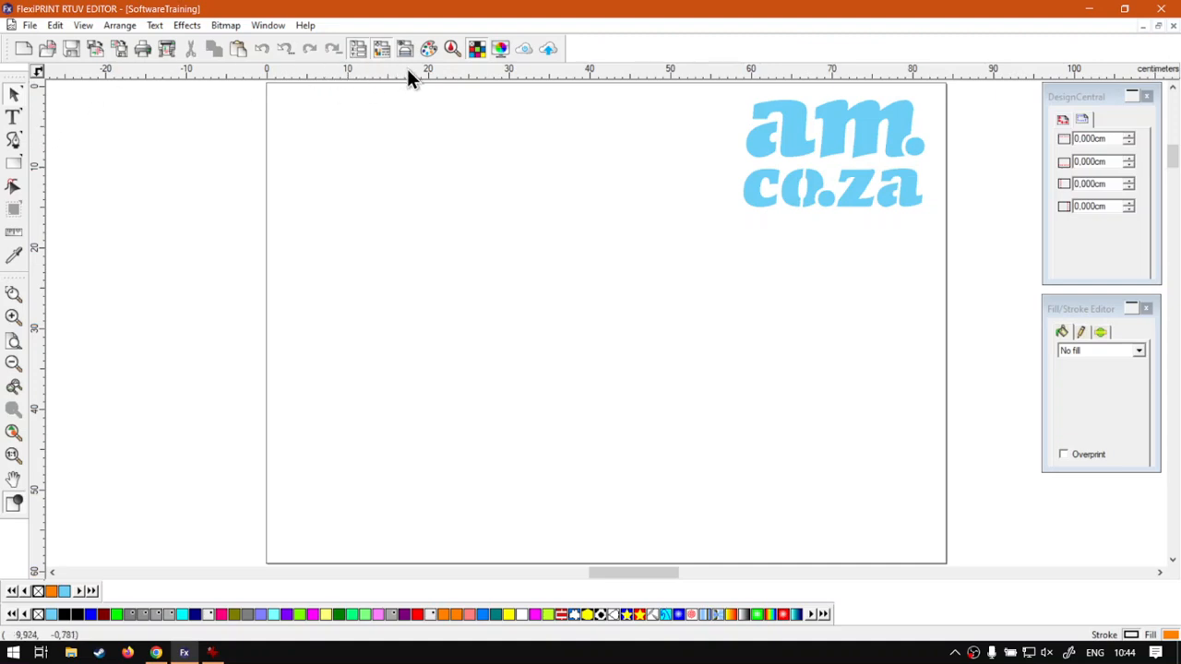
- Place a horizontal guide just below the am.co.za logo, at about Y 17.1 cm
mouse_move(409, 74)
mouse_down()
mouse_move(411, 284)
mouse_move(420, 215)
mouse_move(417, 228)
mouse_move(706, 244)
mouse_move(694, 240)
mouse_move(846, 185)
mouse_move(845, 153)
mouse_move(777, 194)
mouse_move(763, 226)
mouse_up()
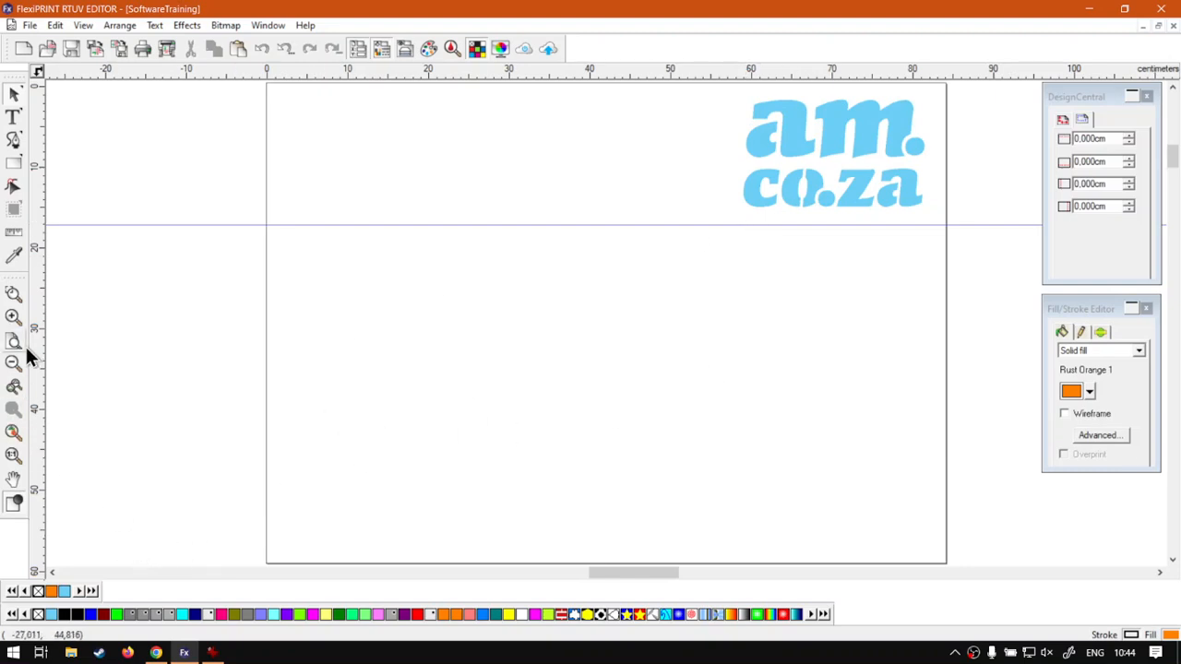
click(783, 146)
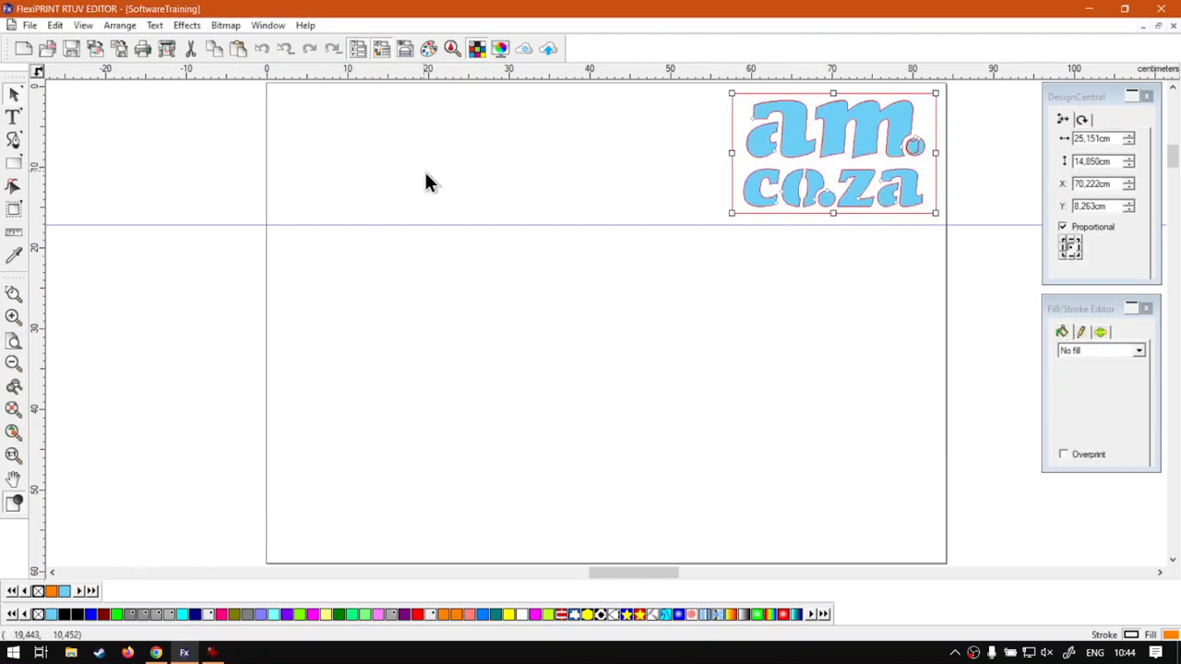
click(17, 422)
scroll(668, 367, down, 2)
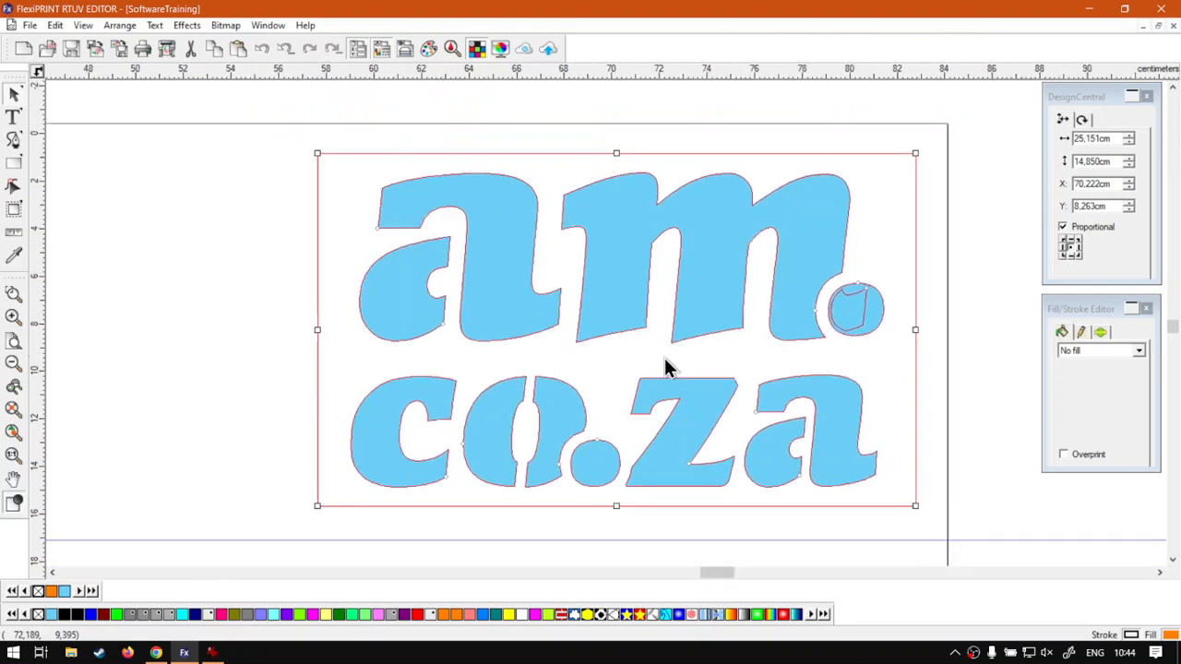
click(694, 497)
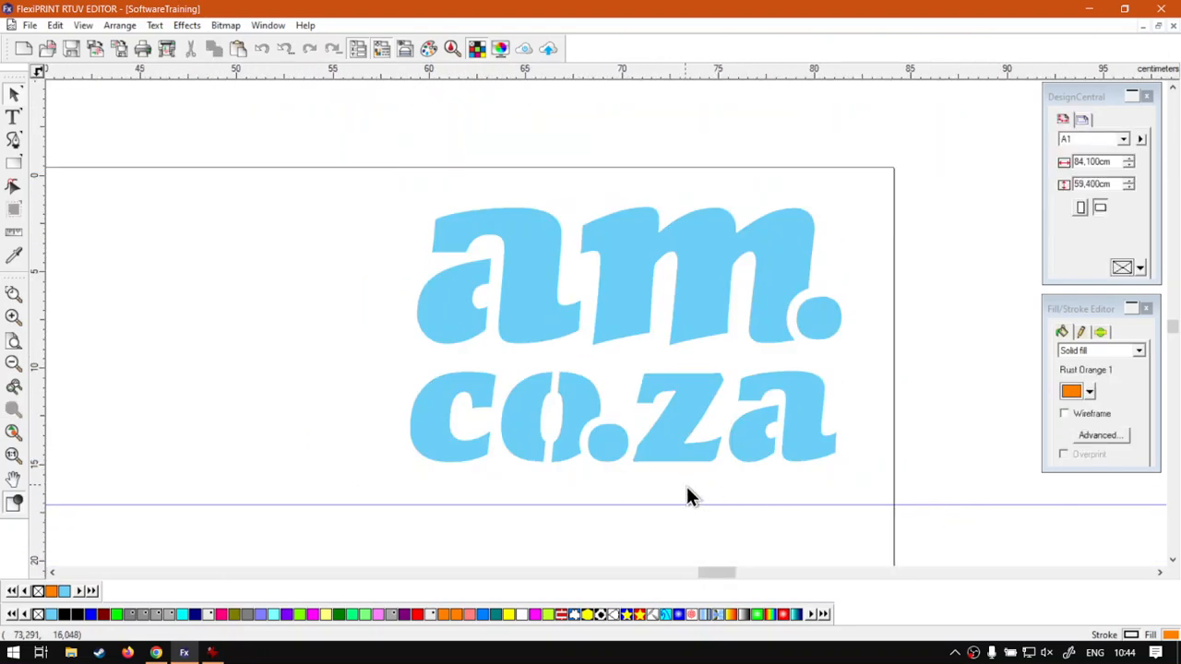
key(super+plus)
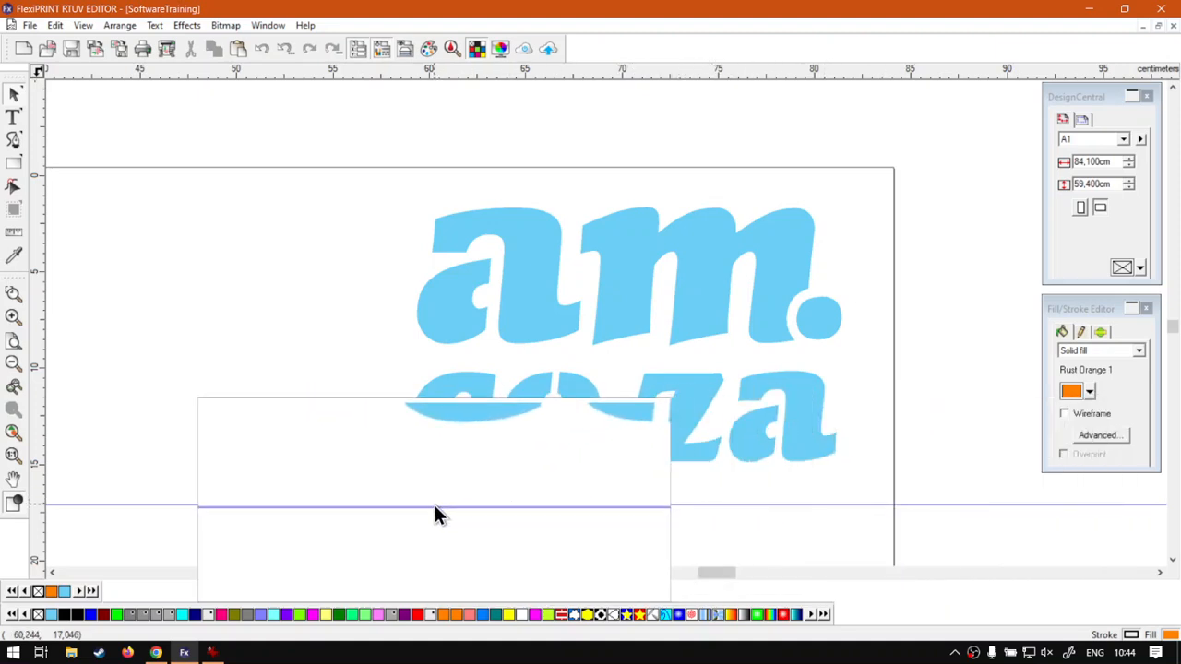
key(super+Escape)
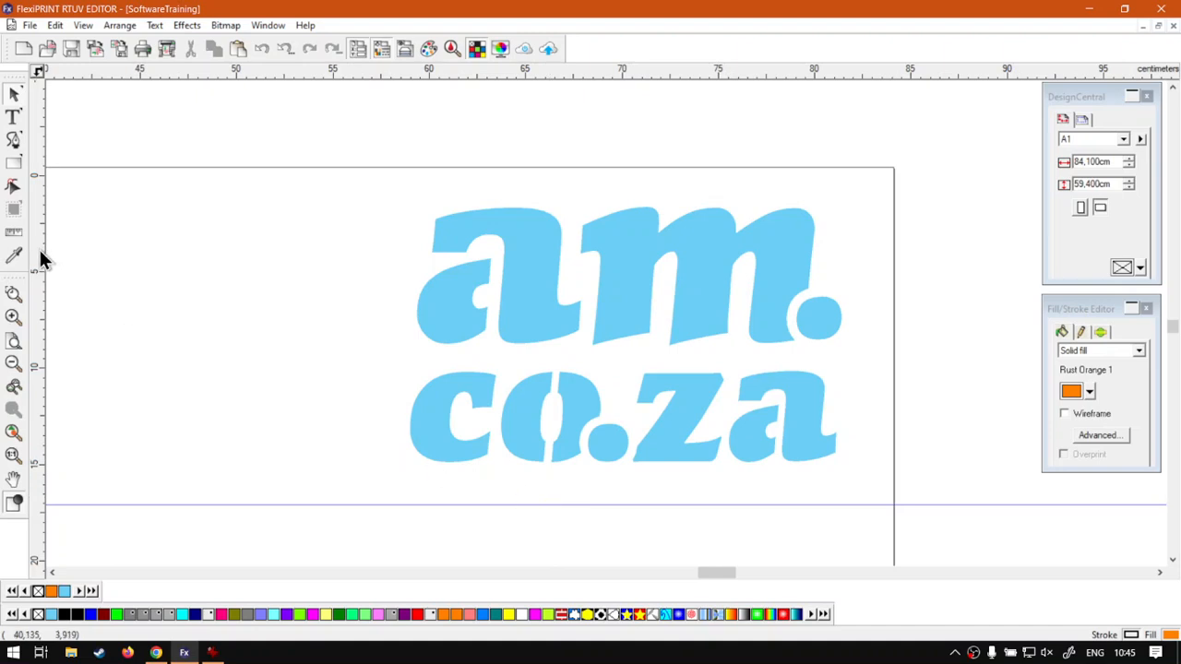
- Place a vertical guide to the left of the logo at about X 56.7 cm, and try selecting each guide
drag(35, 268, 364, 372)
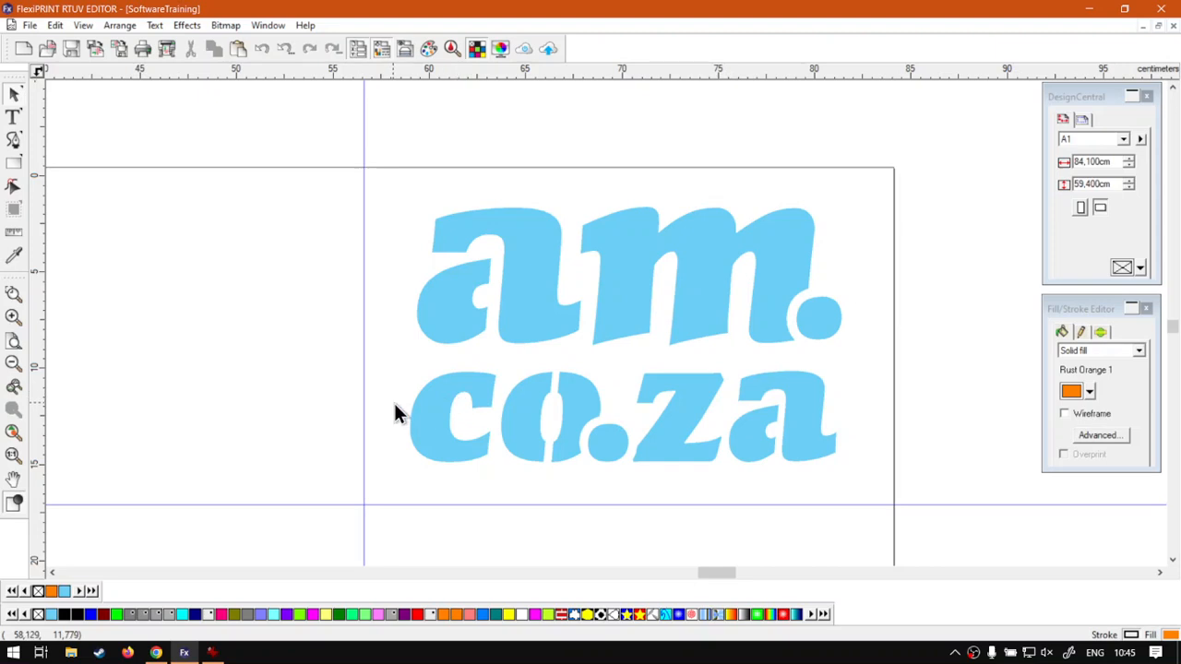
click(362, 447)
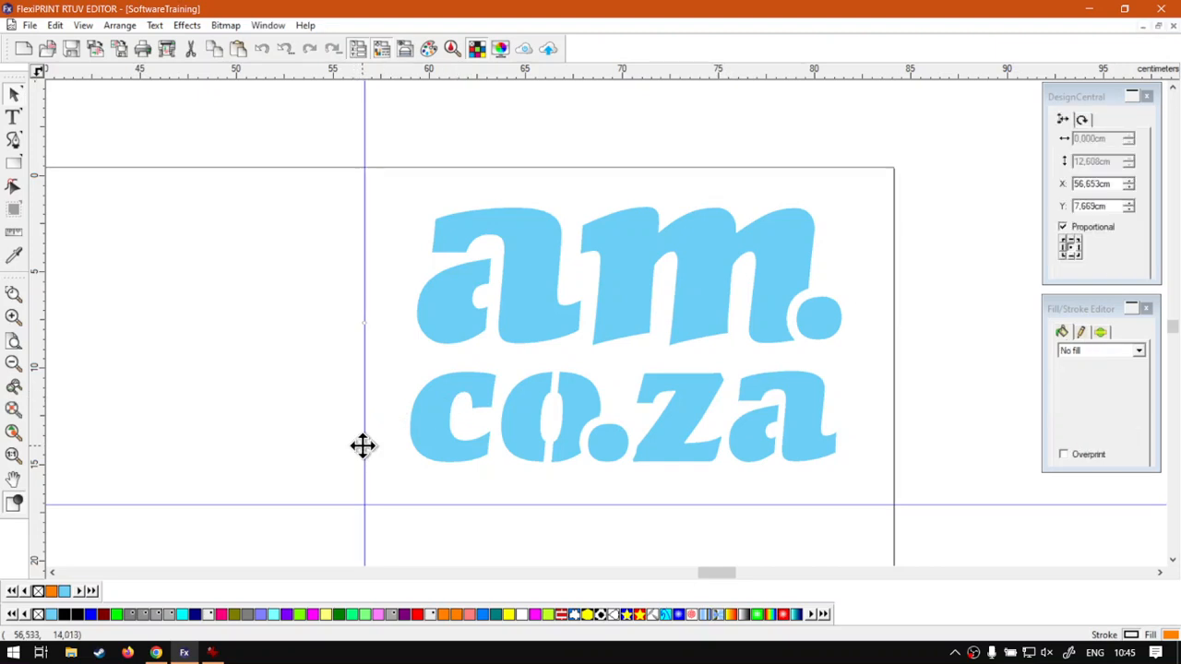
click(377, 403)
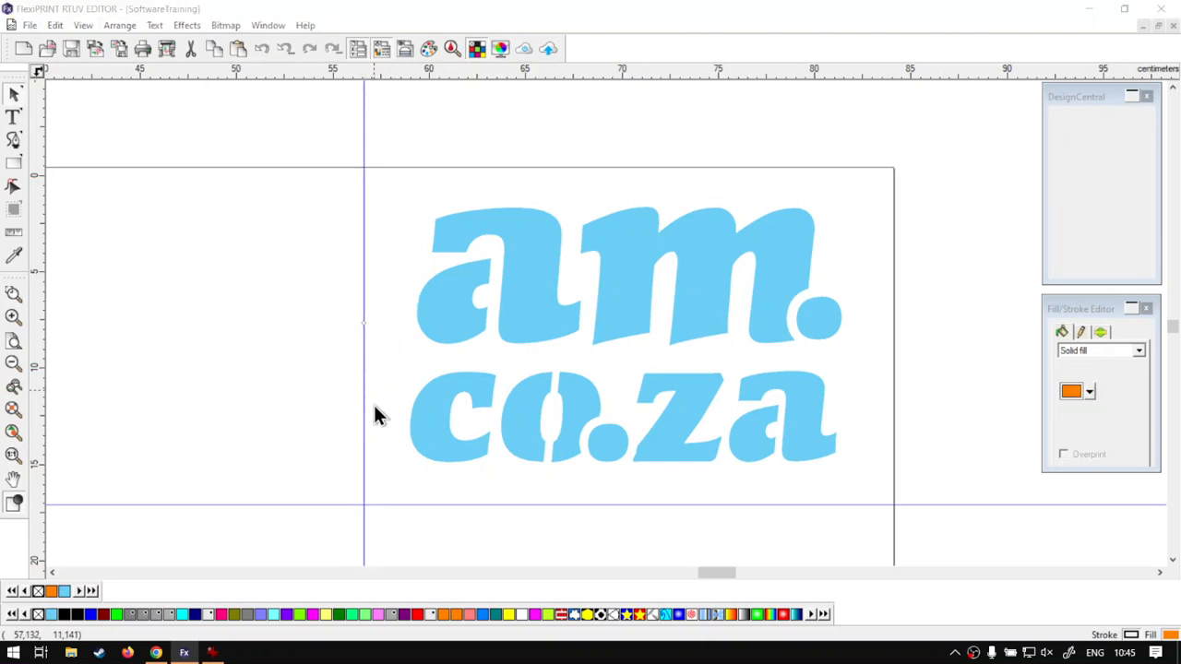
click(395, 504)
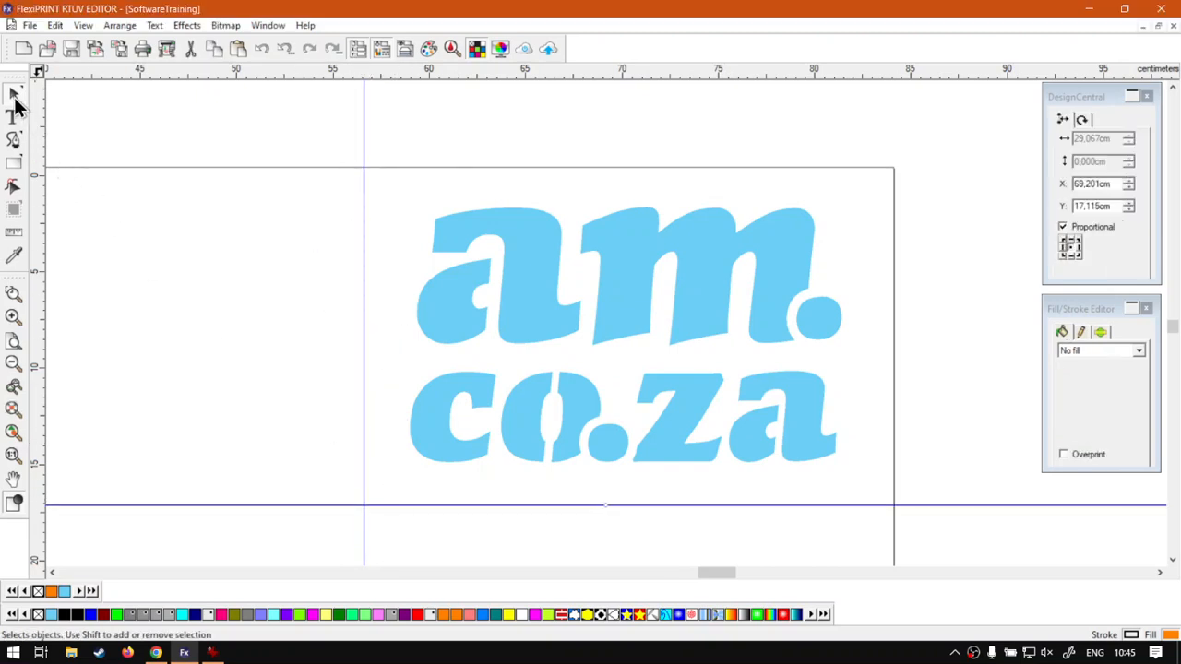
- Nudge the vertical guide beside the logo right and left in small increments, finishing at about X 56.65 cm
click(365, 462)
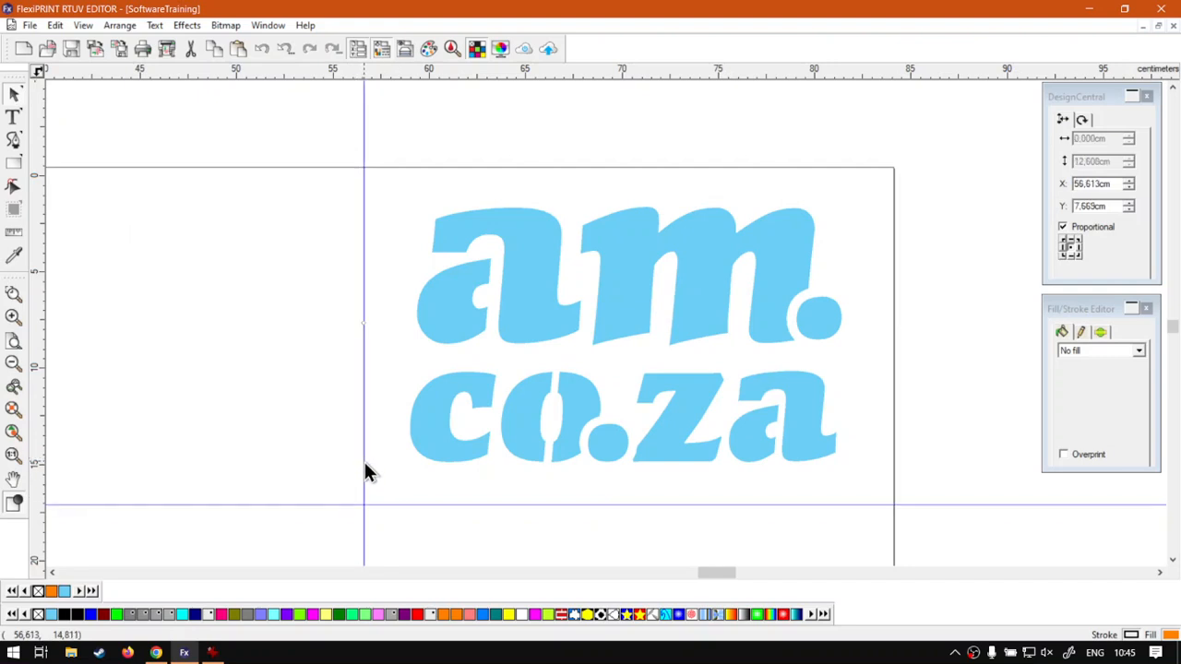
key(Right)
key(Right)
key(Right)
key(Right)
key(Right)
key(Right)
key(Right)
key(Right)
key(Right)
key(Right)
key(Right)
key(Right)
key(Right)
key(Right)
key(Right)
key(Right)
key(Right)
key(Right)
key(Right)
key(Right)
key(Left)
key(Left)
key(Left)
key(Left)
key(Left)
key(Left)
key(Left)
key(Left)
key(Left)
key(Left)
key(Left)
key(Left)
key(Left)
key(Left)
key(Left)
key(Left)
key(Left)
key(Left)
key(Left)
key(Left)
key(Left)
key(Left)
key(Left)
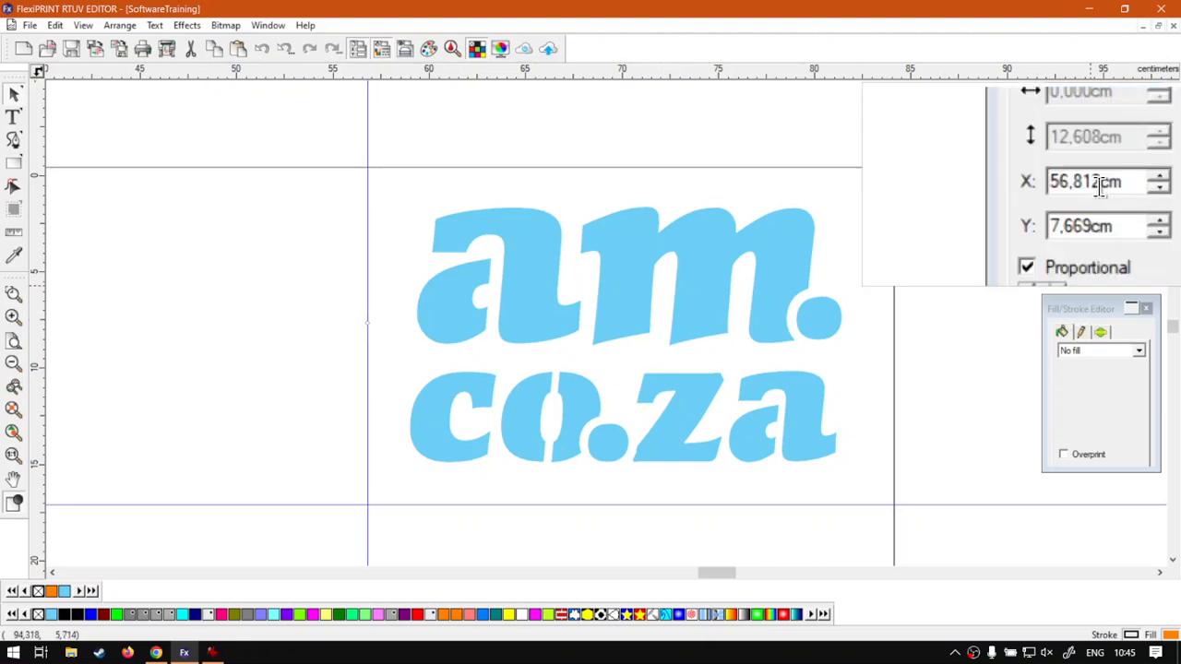
key(Right)
key(Right)
key(Right)
key(Right)
key(Right)
key(Right)
key(Right)
key(Right)
key(Right)
key(Right)
key(Right)
key(Right)
key(Right)
key(Right)
key(Right)
key(Right)
key(Right)
key(Right)
key(Right)
key(Right)
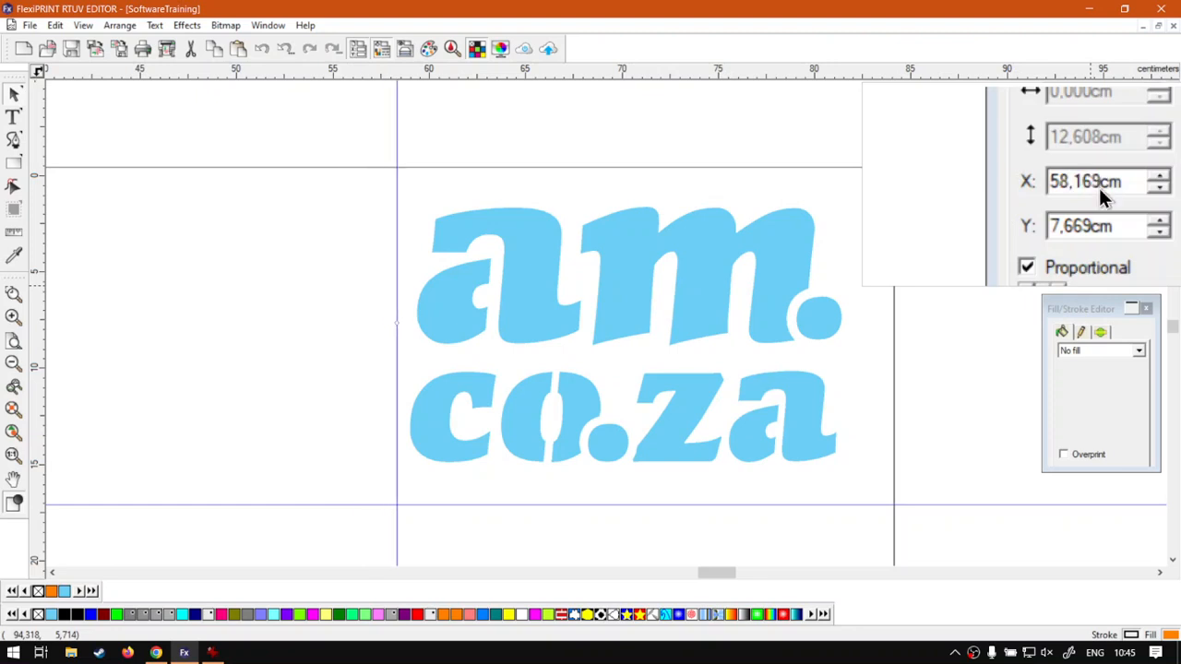
key(Left)
key(Left)
key(Left)
key(Left)
key(Left)
key(Left)
key(Left)
key(Left)
key(Left)
key(Left)
key(Left)
key(Left)
key(Left)
key(Left)
key(Left)
key(Left)
key(Left)
key(Left)
key(Left)
key(Left)
key(Right)
key(Right)
key(Right)
key(Right)
key(Right)
key(Right)
key(Right)
key(Right)
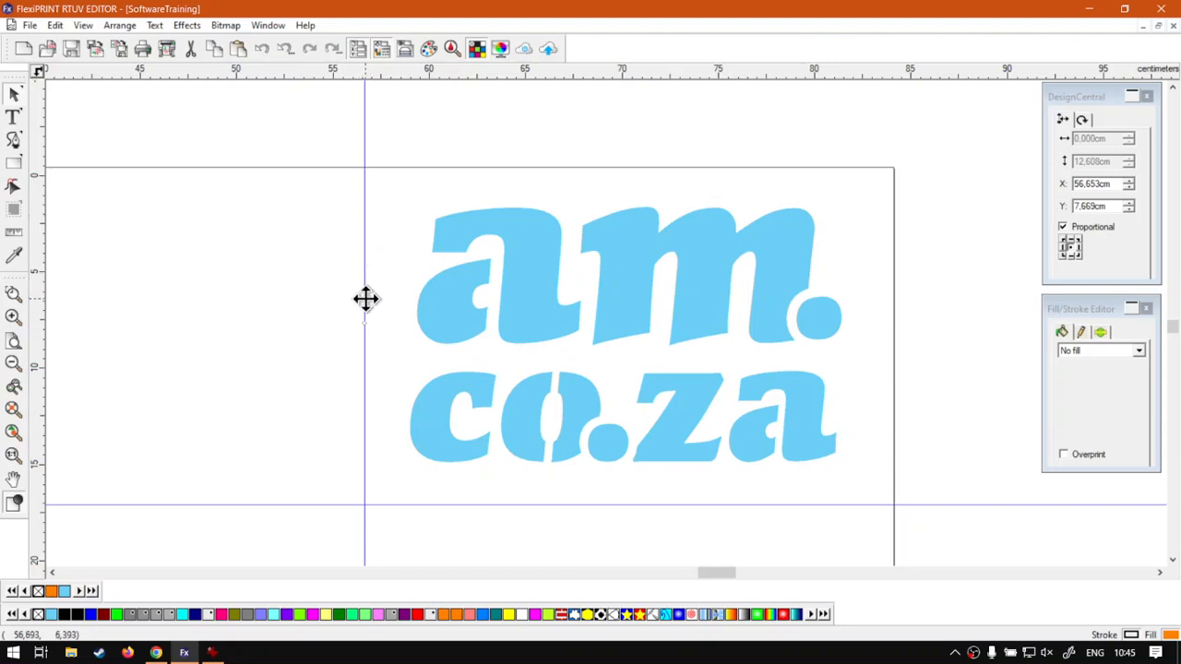
- Duplicate the vertical guide to the right side of the logo, at about X 83 cm
drag(37, 219, 248, 261)
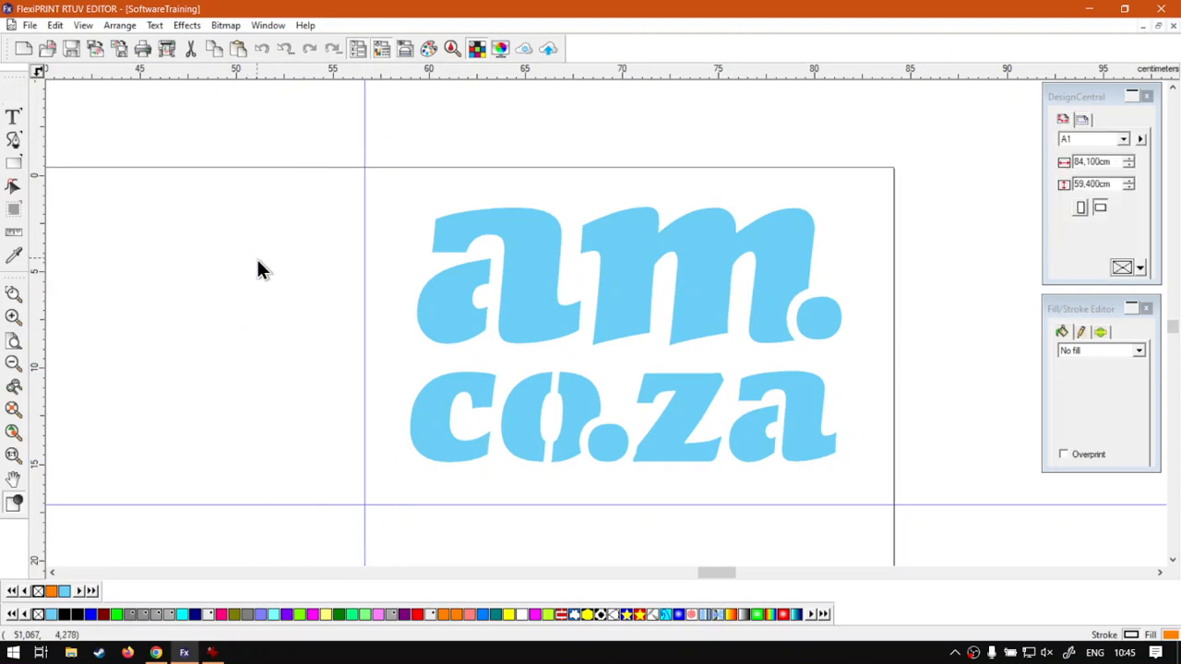
click(364, 269)
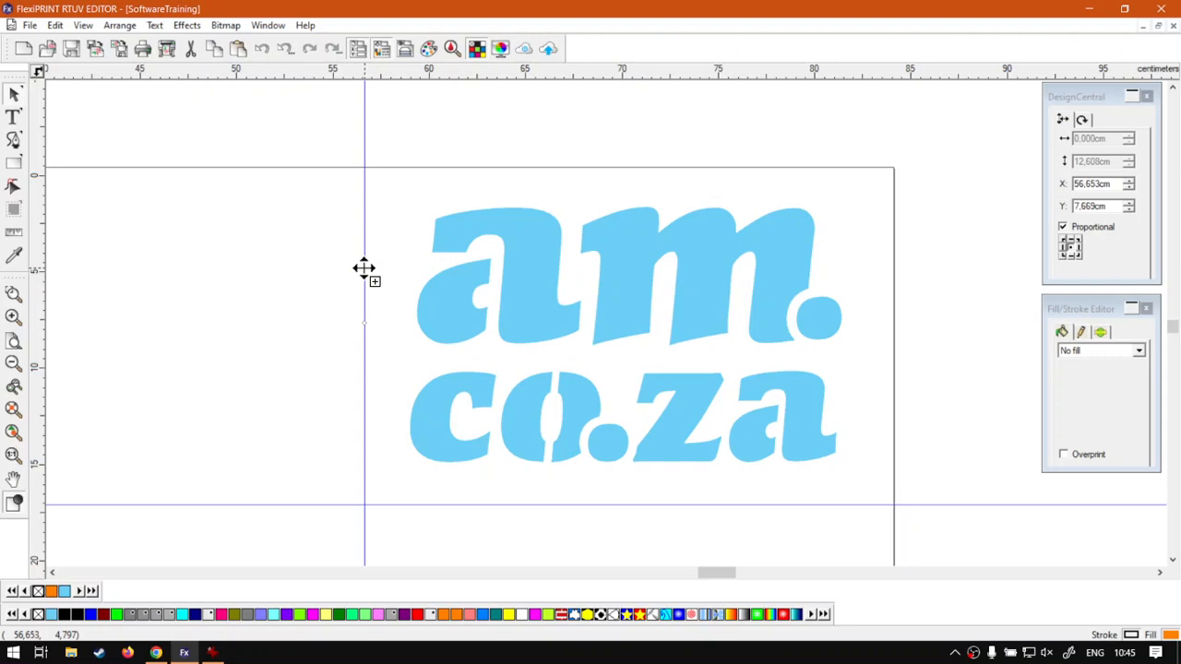
drag(363, 270, 875, 309)
- Duplicate the horizontal guide from below the logo to above it, and position the copy at about Y -0.04 cm
click(698, 506)
drag(698, 506, 680, 177)
right_click(680, 177)
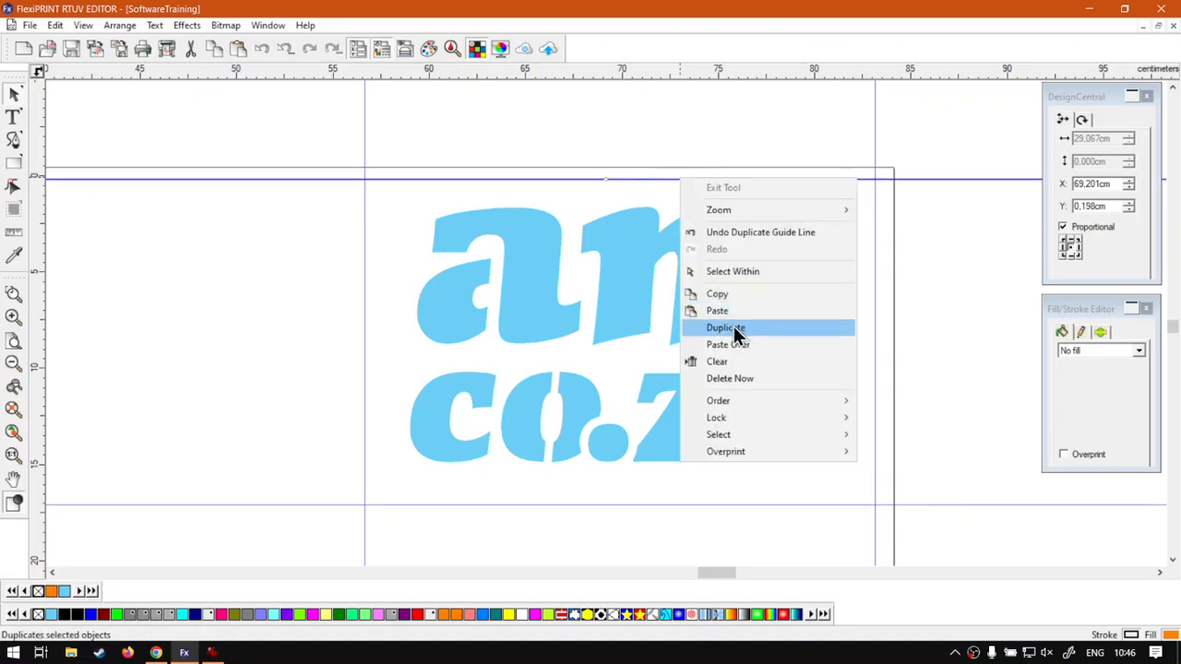
click(736, 50)
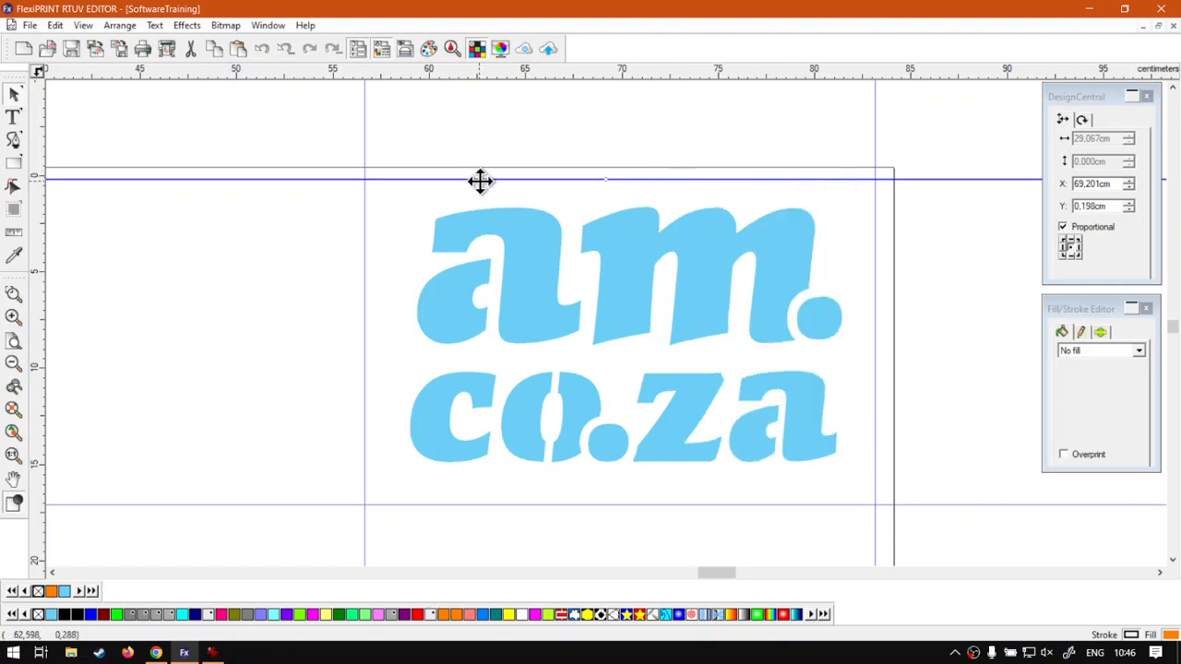
drag(480, 179, 480, 174)
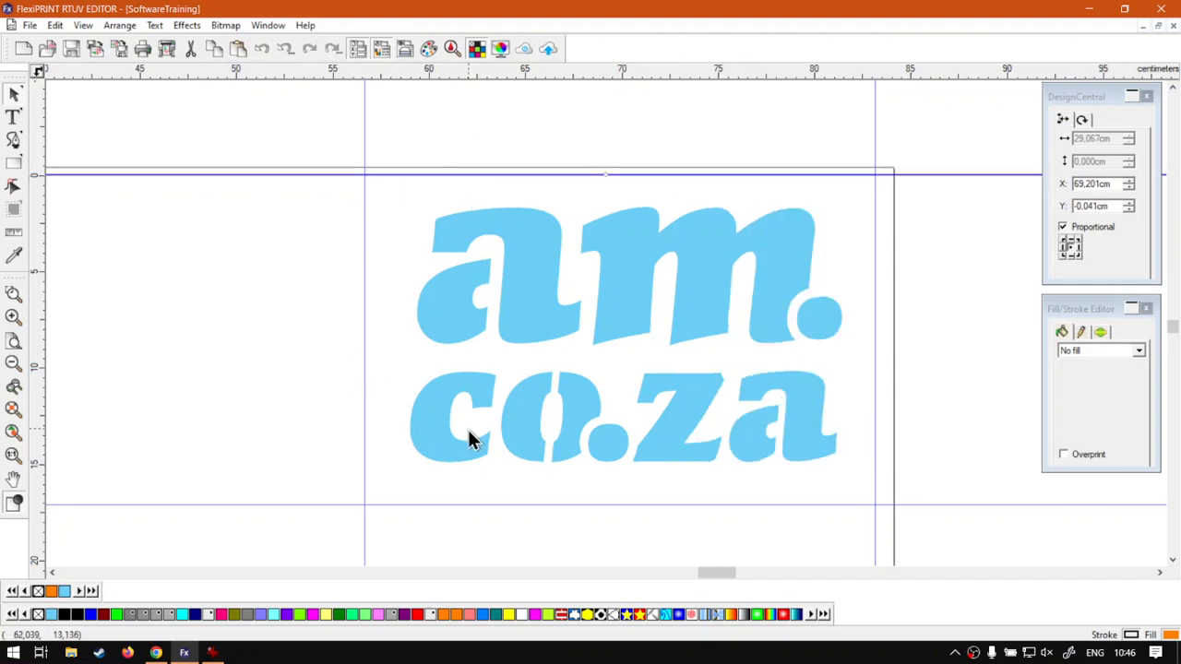
click(256, 378)
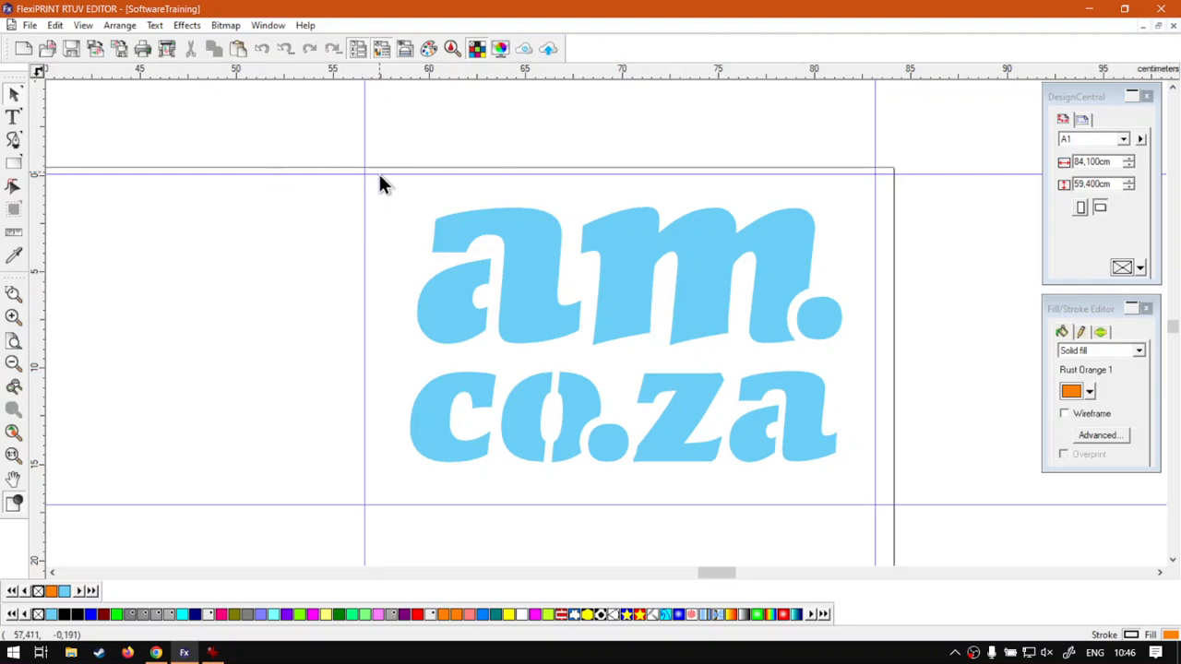
- Try rotating the vertical guide left of the logo about its midpoint, and undo the last rotation
click(363, 214)
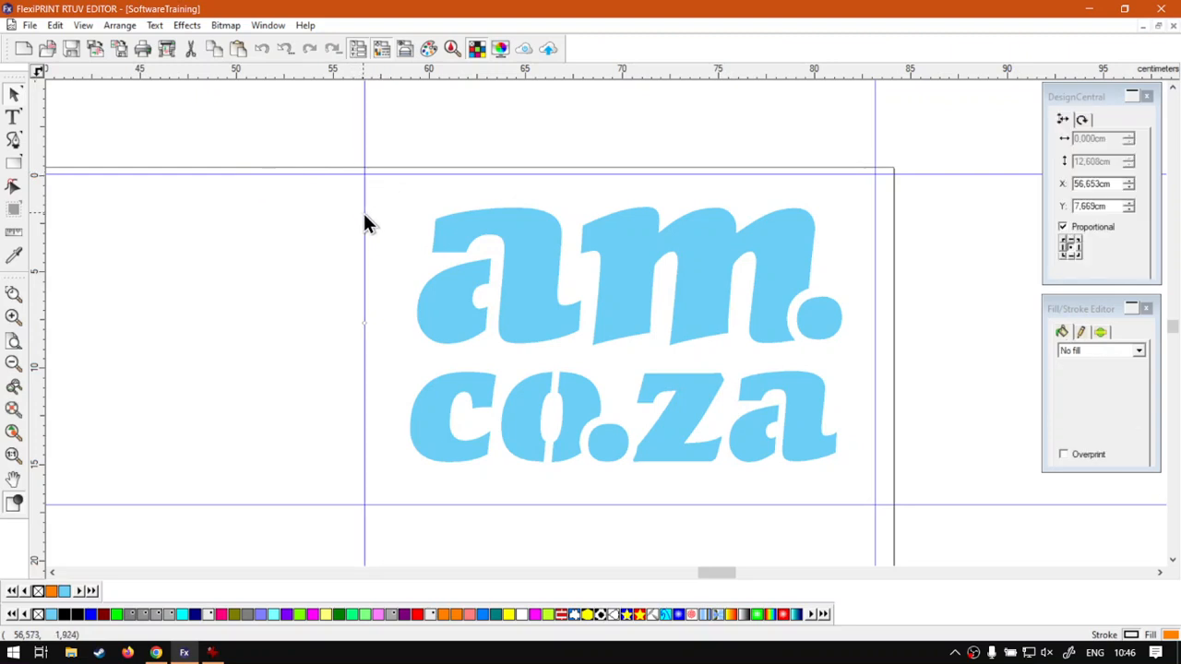
click(363, 214)
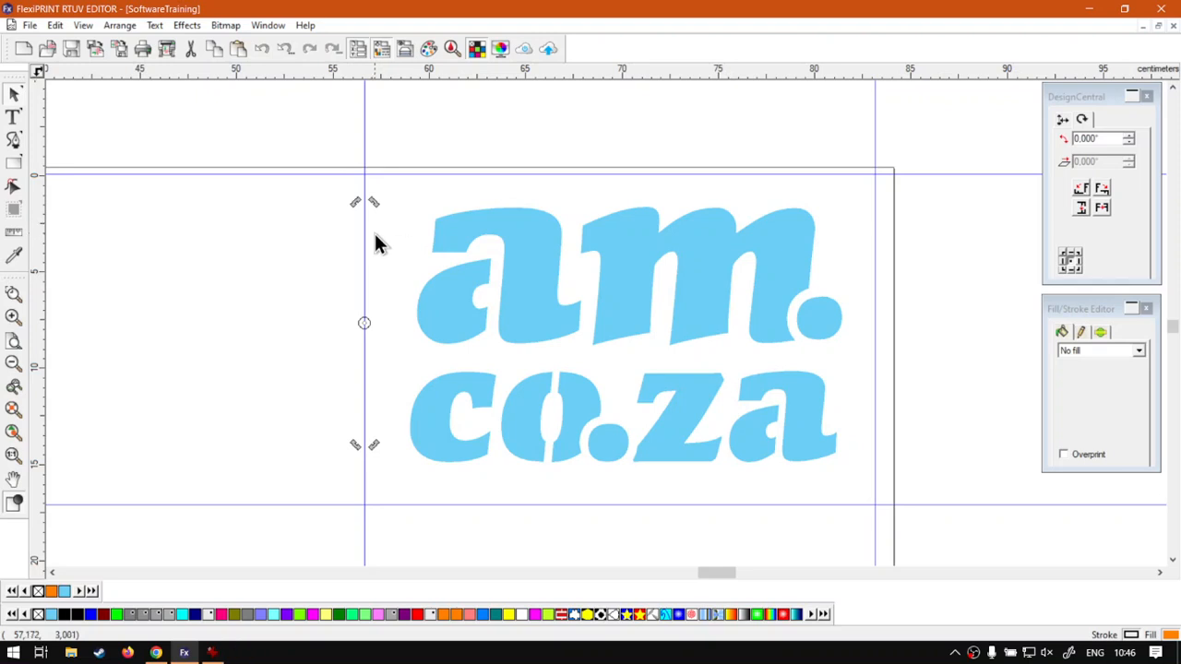
key(super+plus)
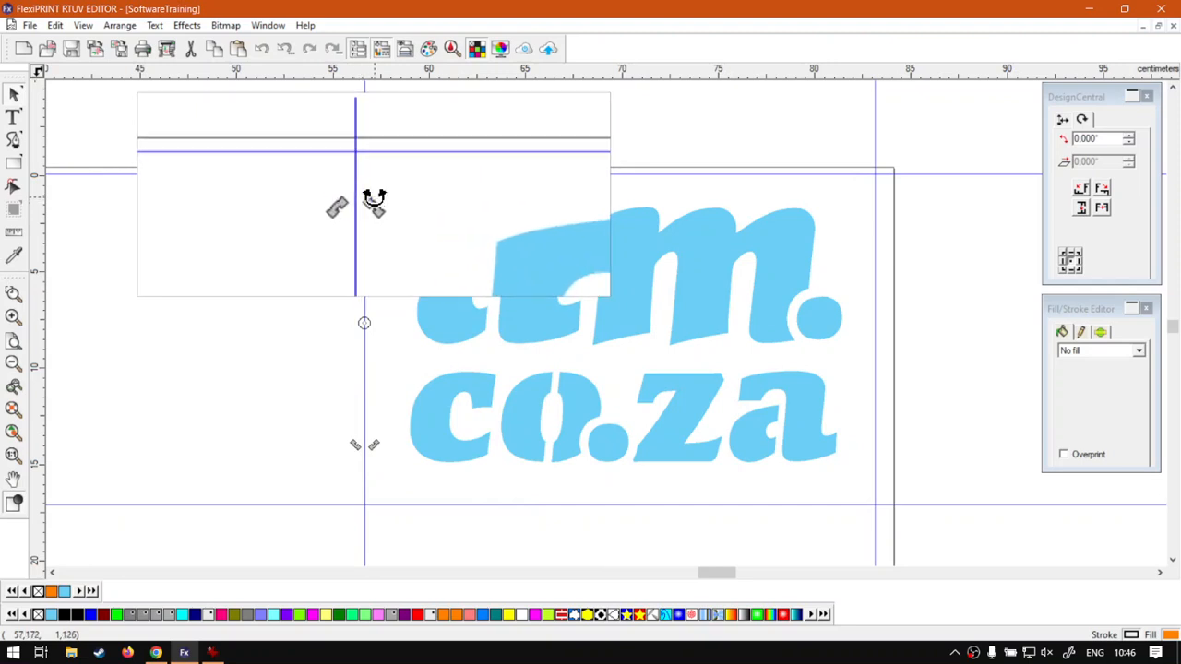
drag(375, 200, 284, 226)
drag(224, 314, 361, 186)
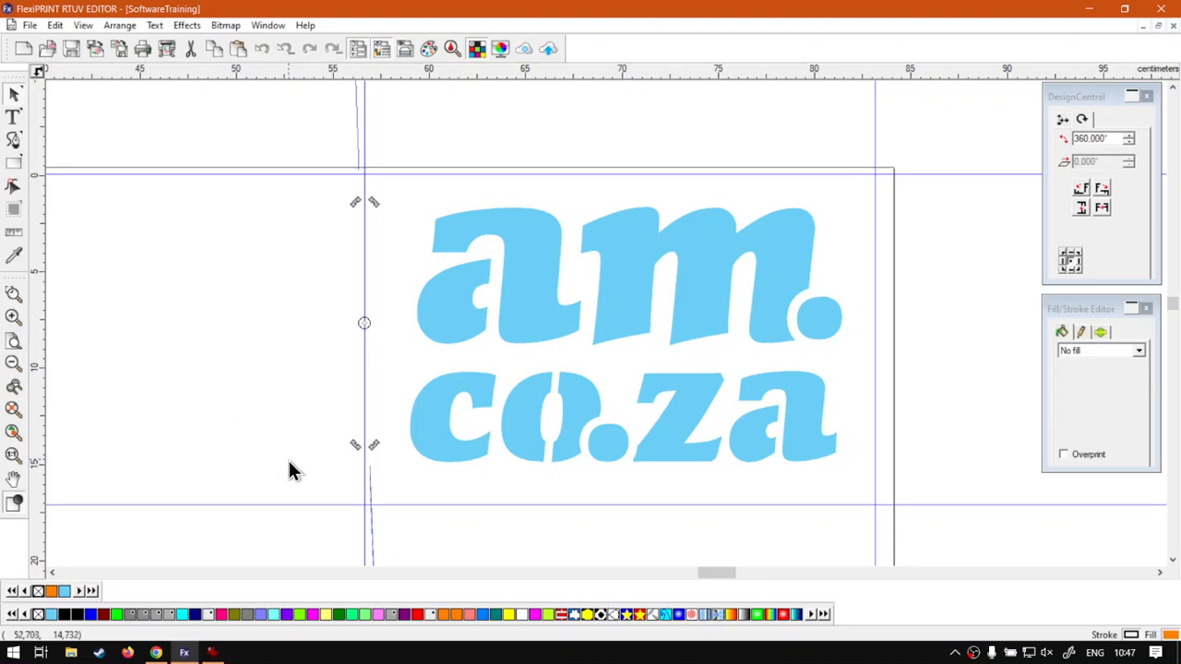
drag(358, 201, 321, 227)
key(ctrl+z)
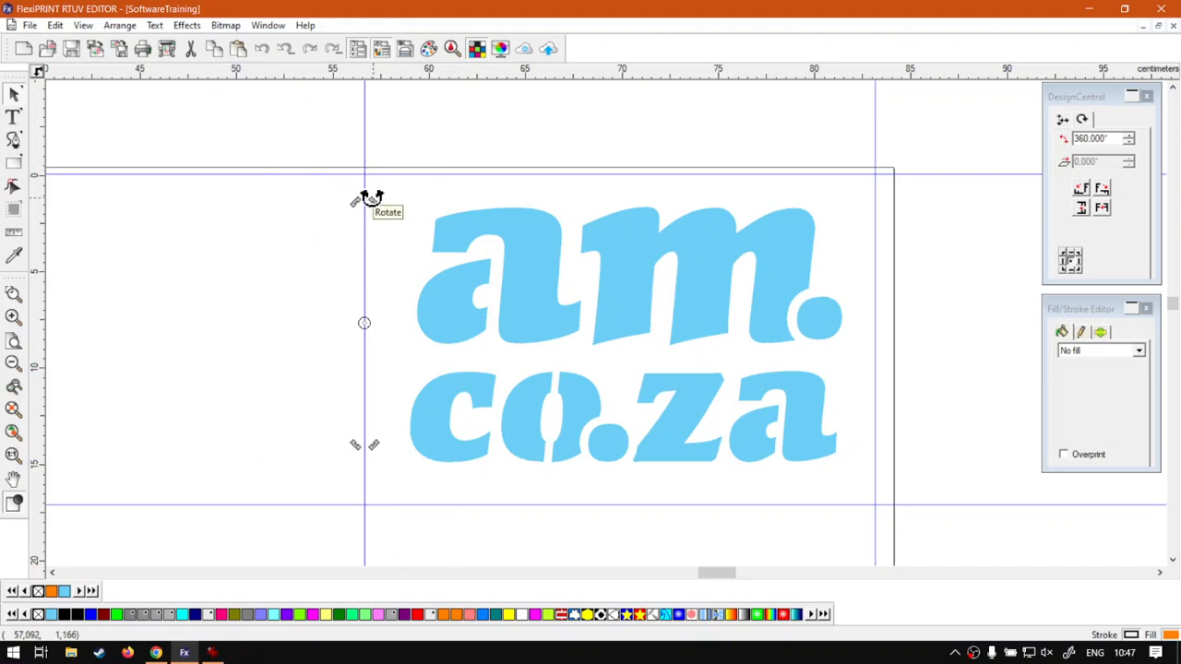
- Move the left vertical guide's rotation centre to the upper-left guide intersection and rotate it 57.059° through the lower-right intersection
key(super+plus)
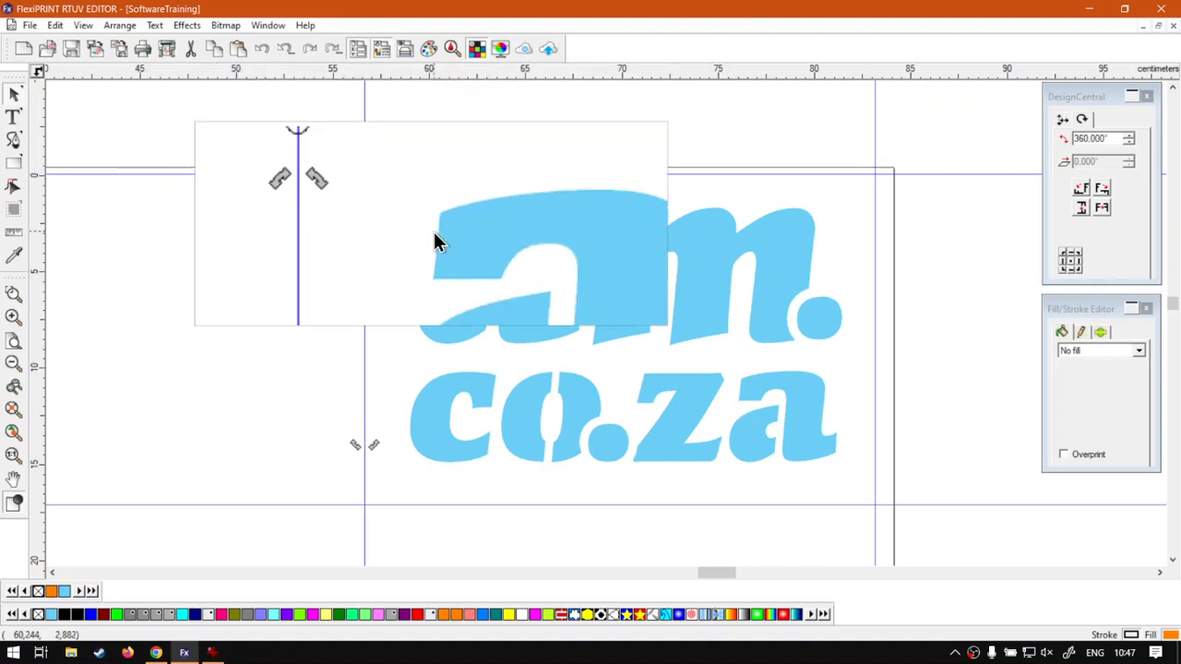
key(super+Escape)
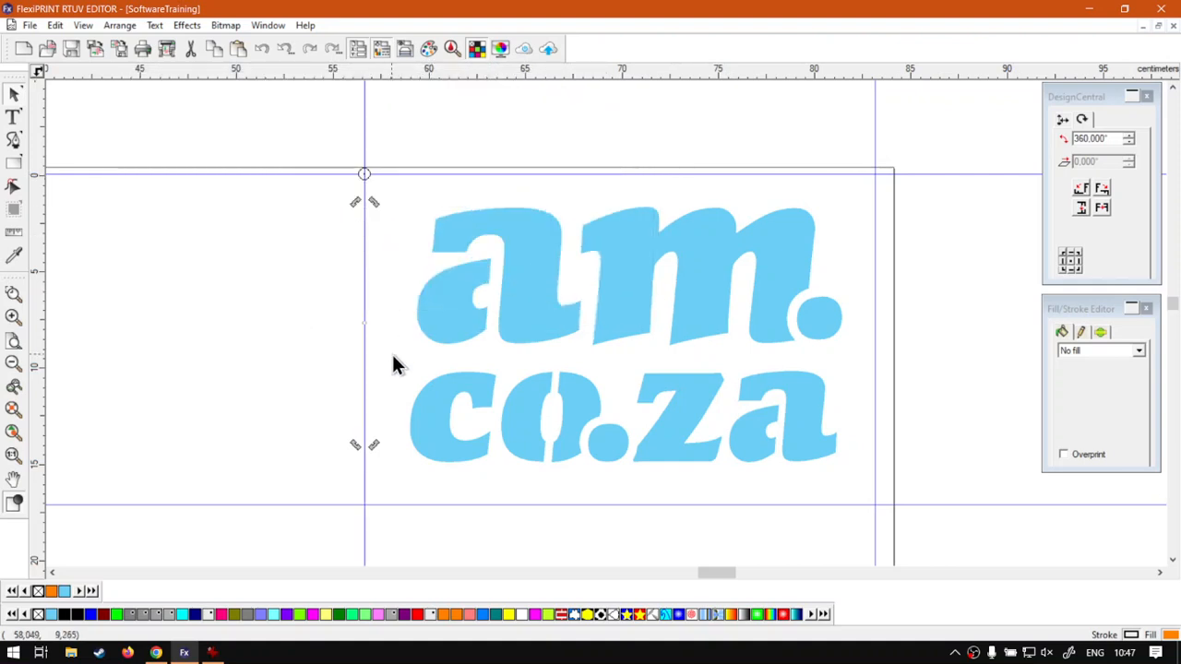
drag(369, 449, 925, 537)
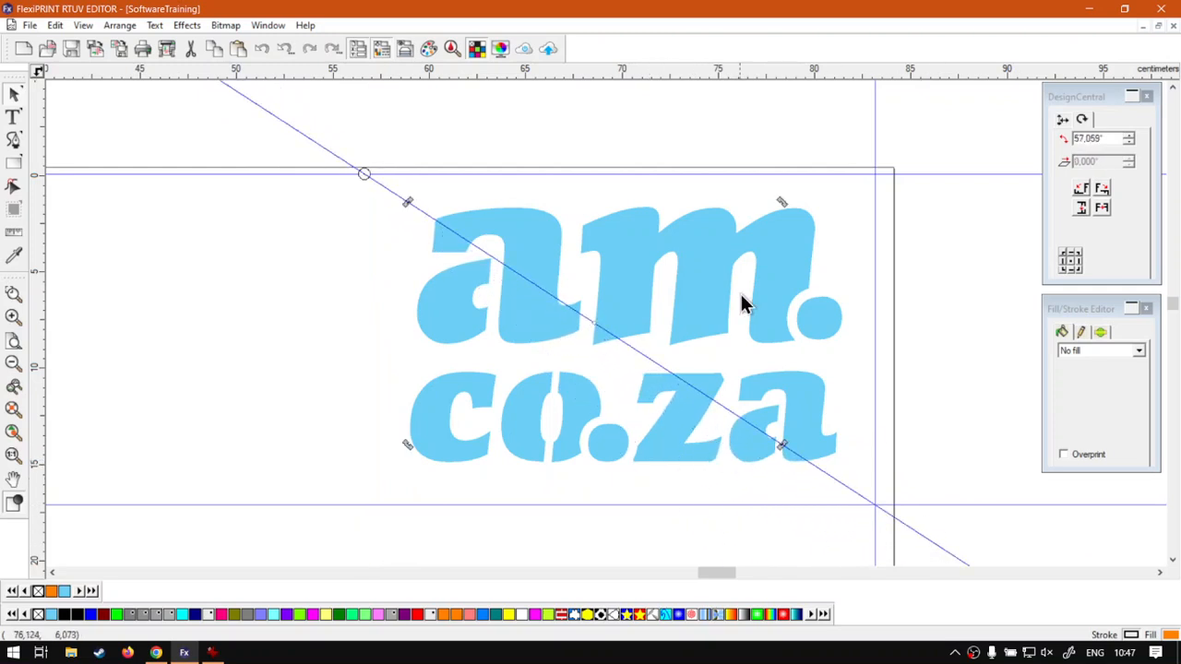
click(335, 260)
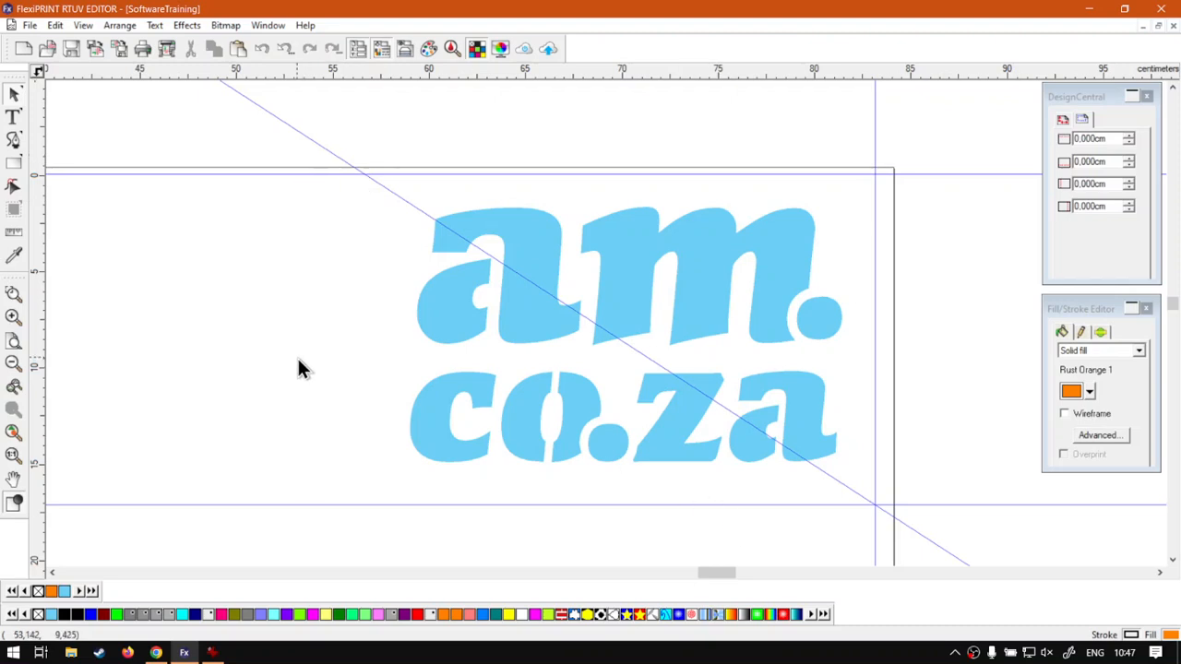
- Check the rotation angle of the diagonal guide, and deselect it
click(394, 194)
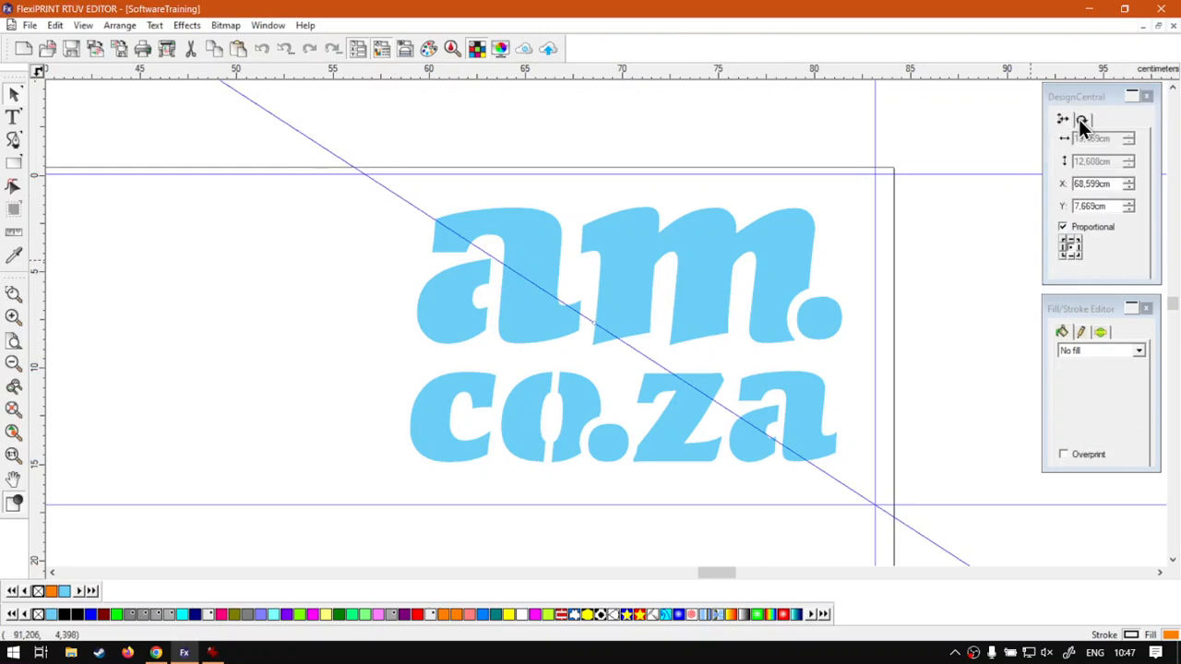
click(1082, 121)
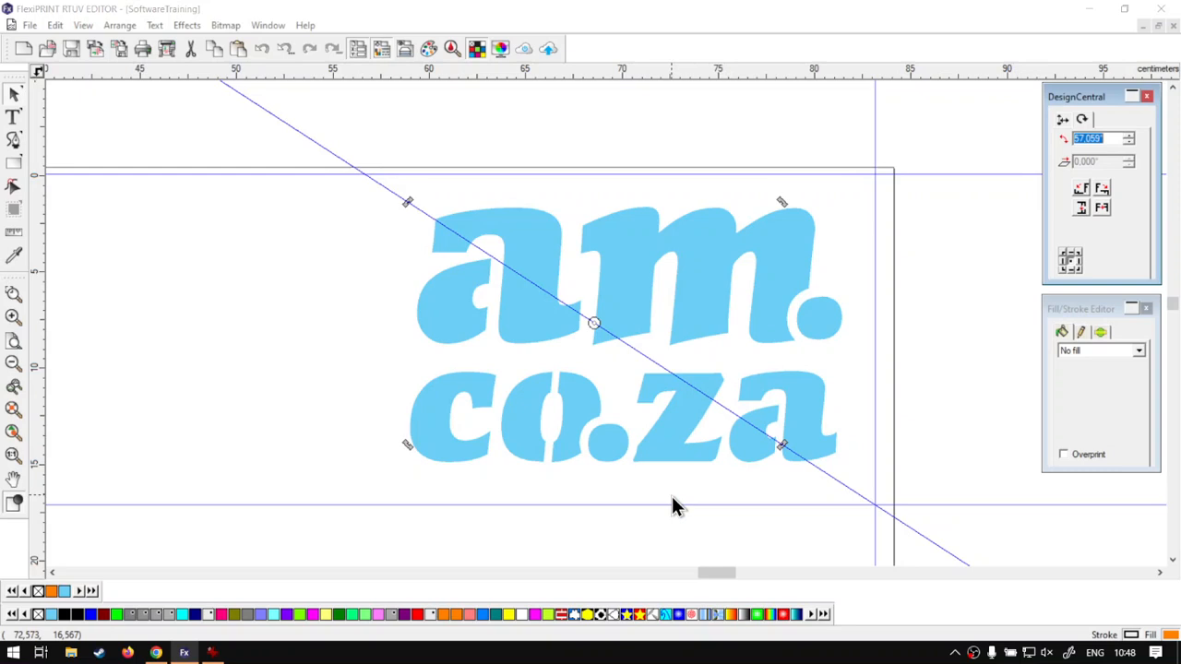
click(271, 320)
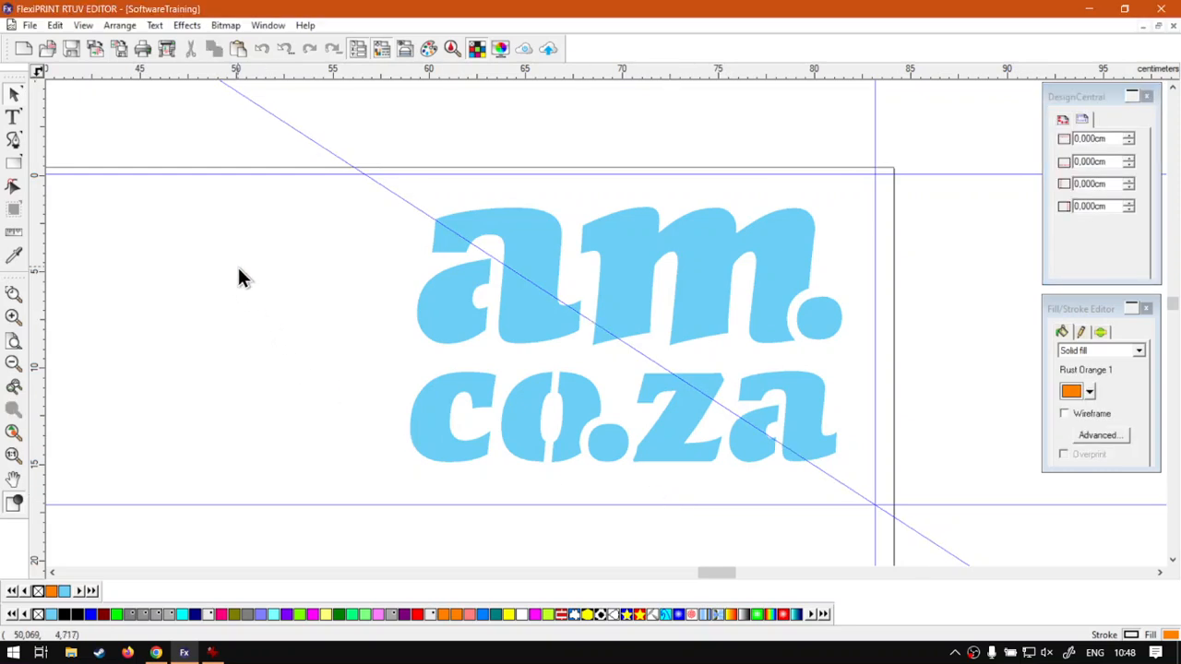
- Switch to the softwaretraining.co.za page in Chrome
click(156, 653)
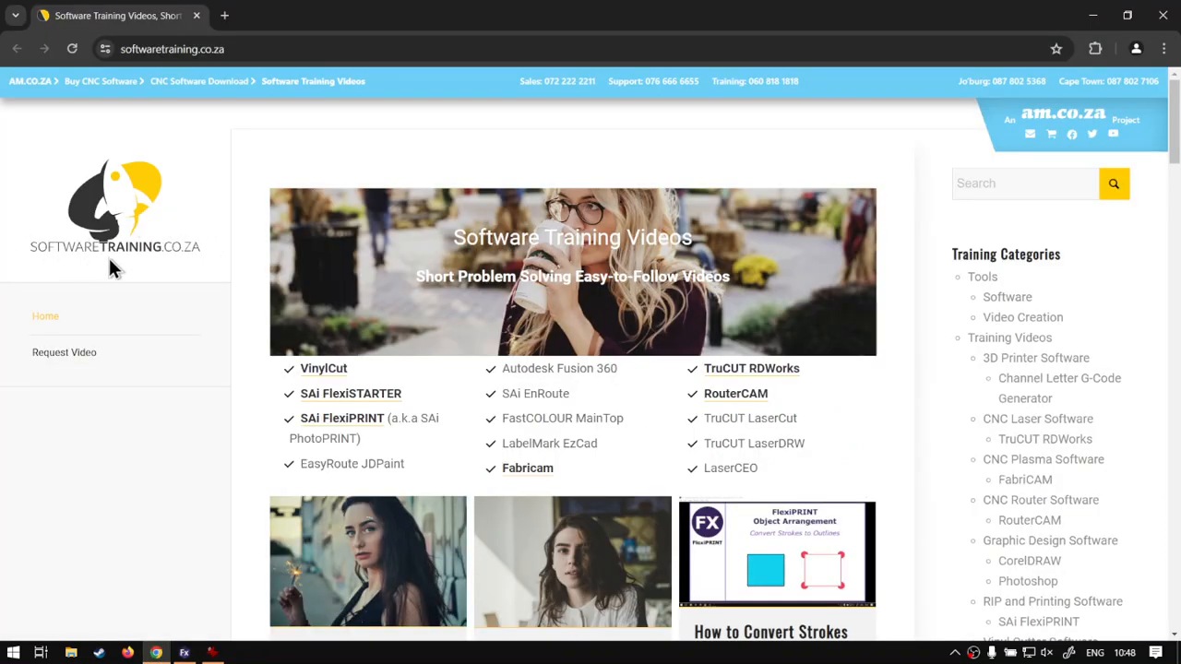